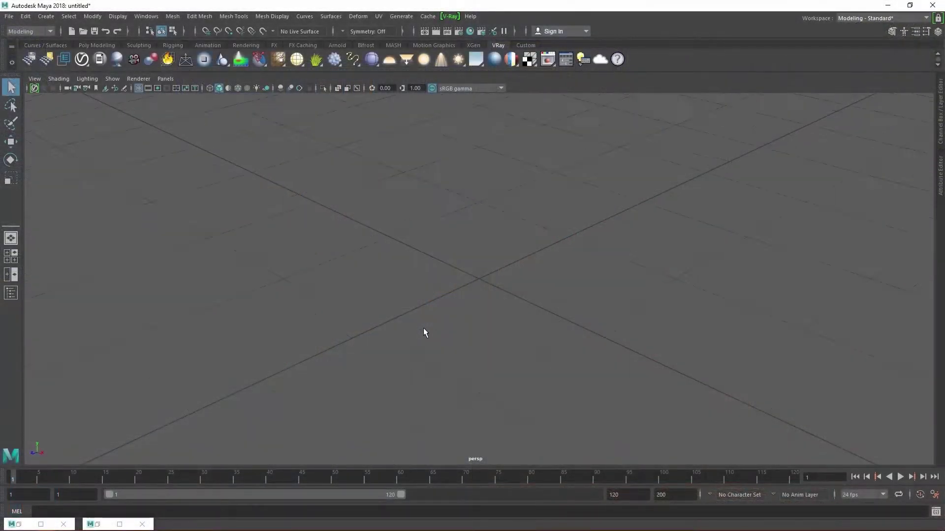
Dolly out of the perspective view and orbit it to see the whole ground grid from a low angle.
scroll(423, 329, "down", 5)
left_click_drag(429, 310, 470, 310, "alt")
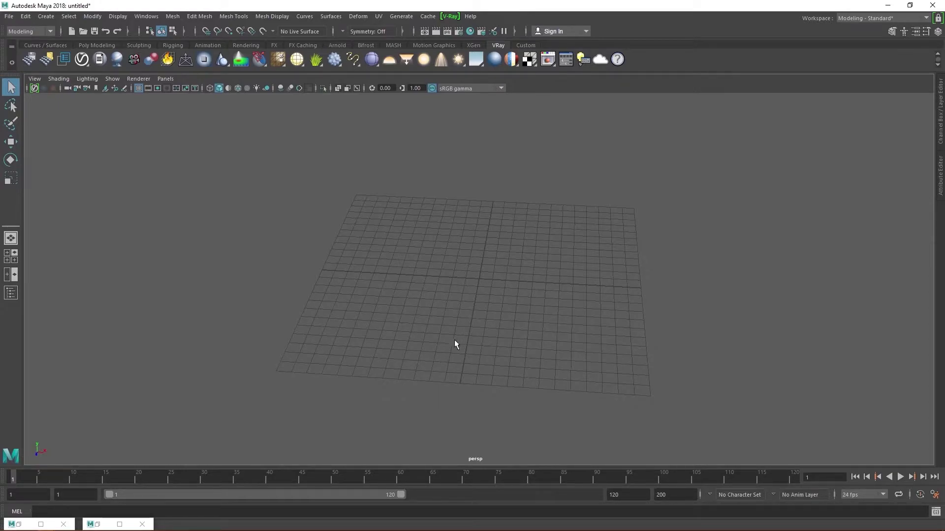
mouse_move(443, 353)
left_mouse_down("alt")
mouse_move(407, 350)
mouse_move(446, 350)
left_mouse_up("alt")
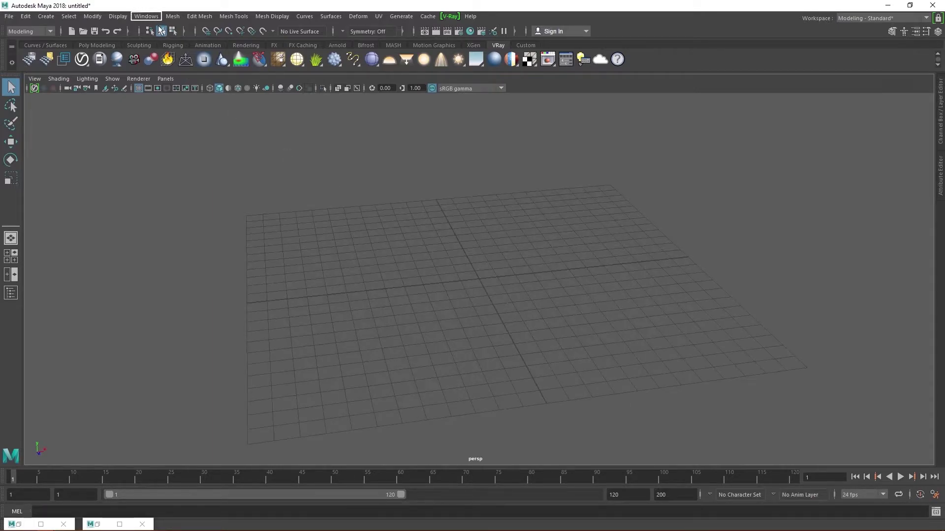
Uncheck Range Slider and Time Slider in a torn-off UI Elements window, then close that window.
left_click(146, 16)
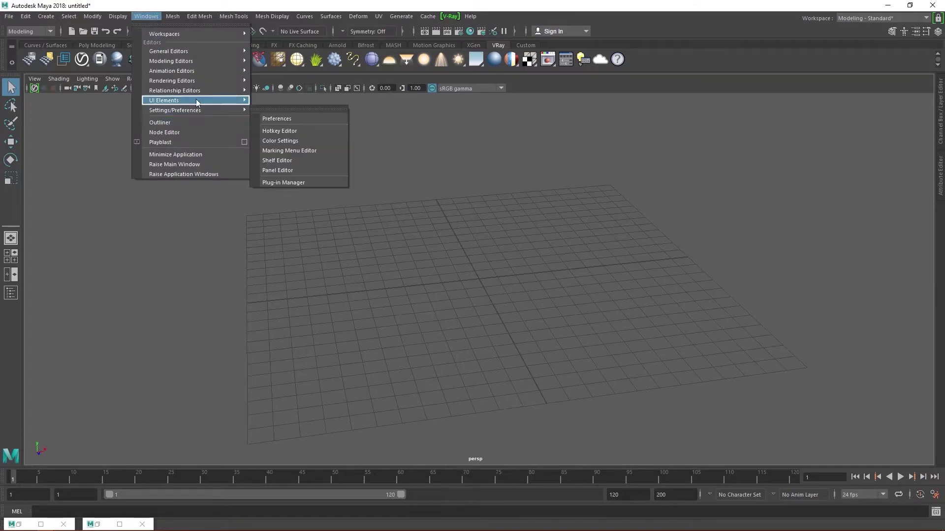
mouse_move(207, 100)
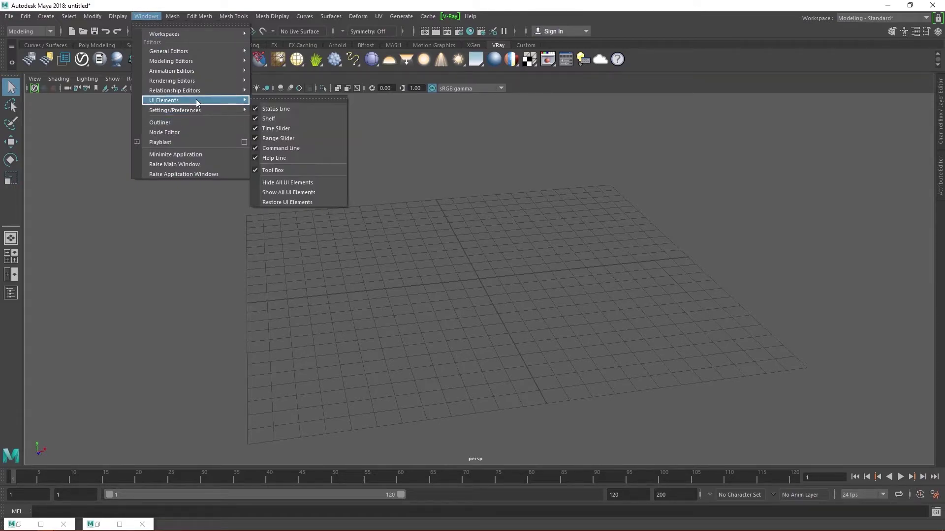
left_click(288, 98)
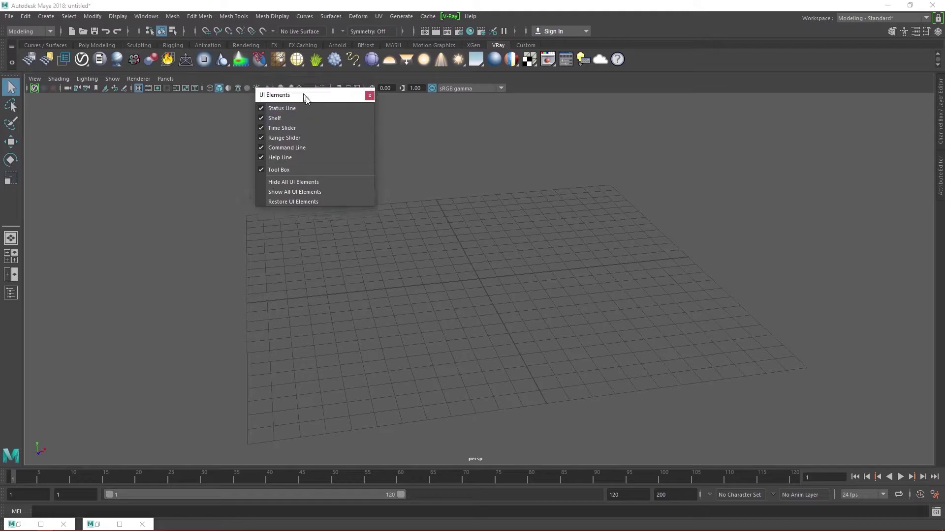
left_click_drag(278, 89, 386, 150)
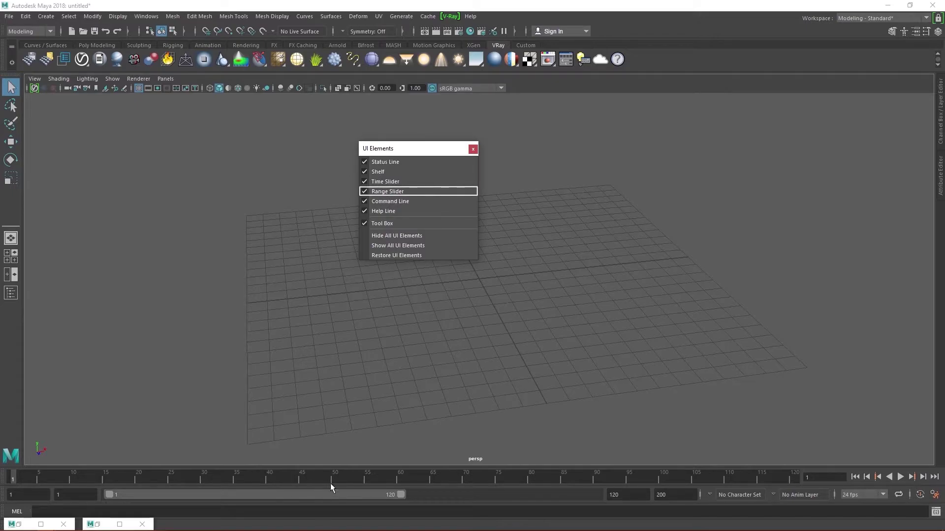
left_click(364, 192)
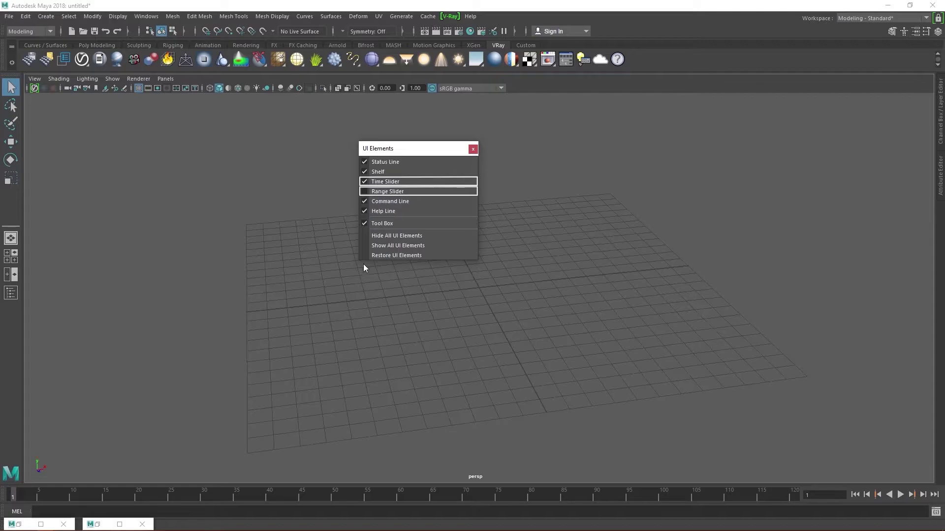
left_click(365, 181)
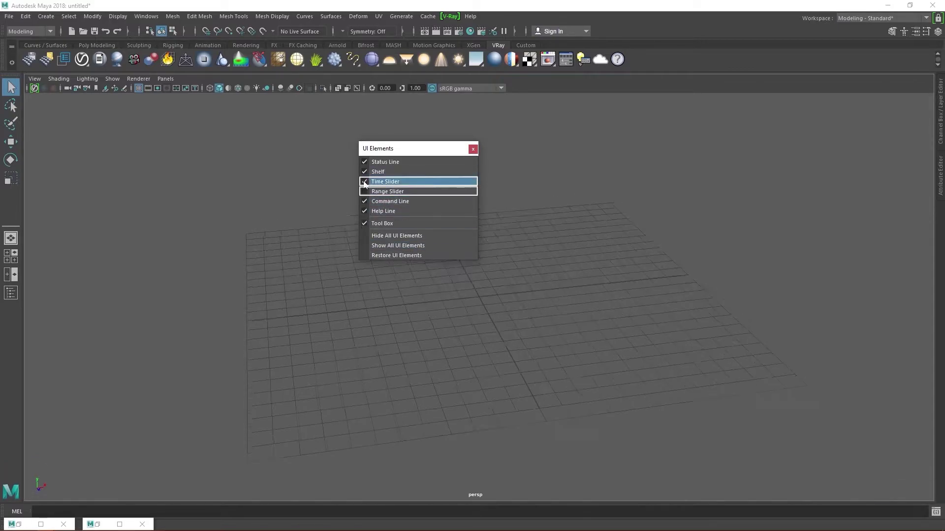
left_click(473, 149)
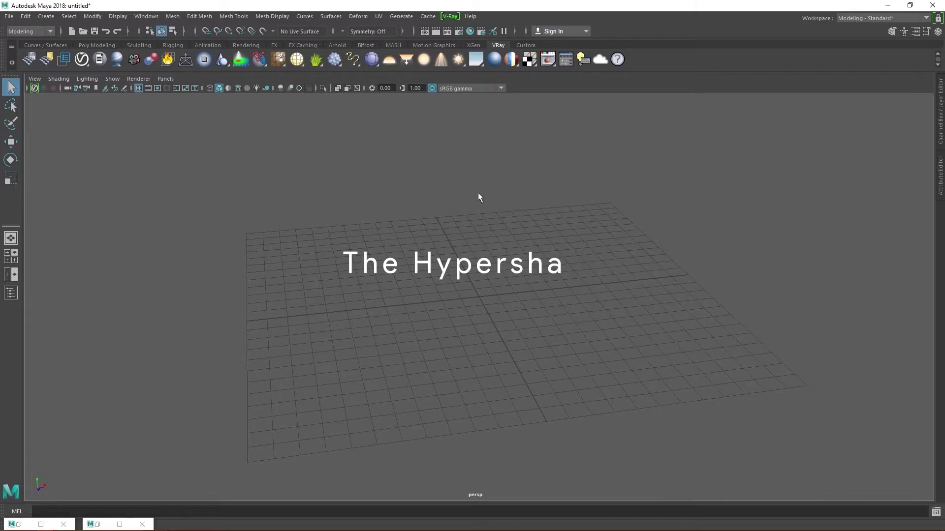
Open the Hypershade and browse its Textures, Utilities, Rendering and Lights categories.
left_click(470, 32)
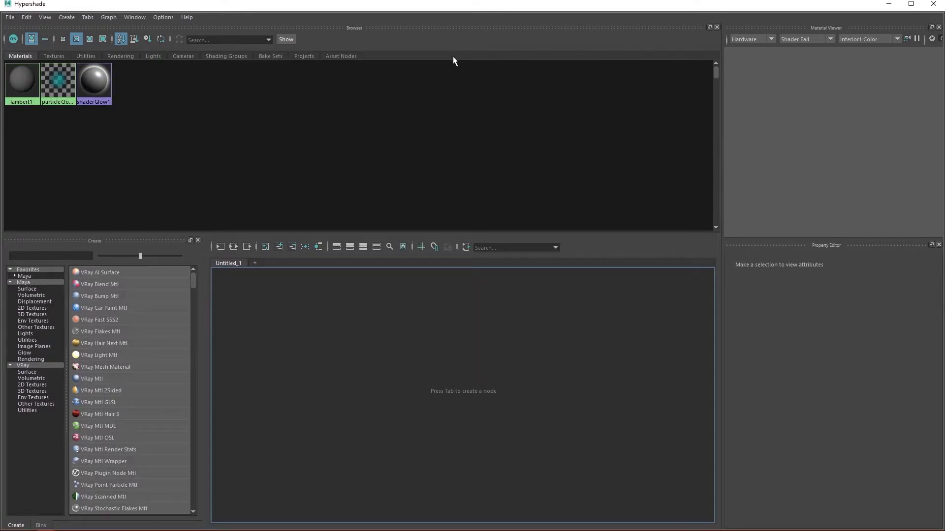
left_click(54, 56)
left_click(96, 57)
left_click(131, 57)
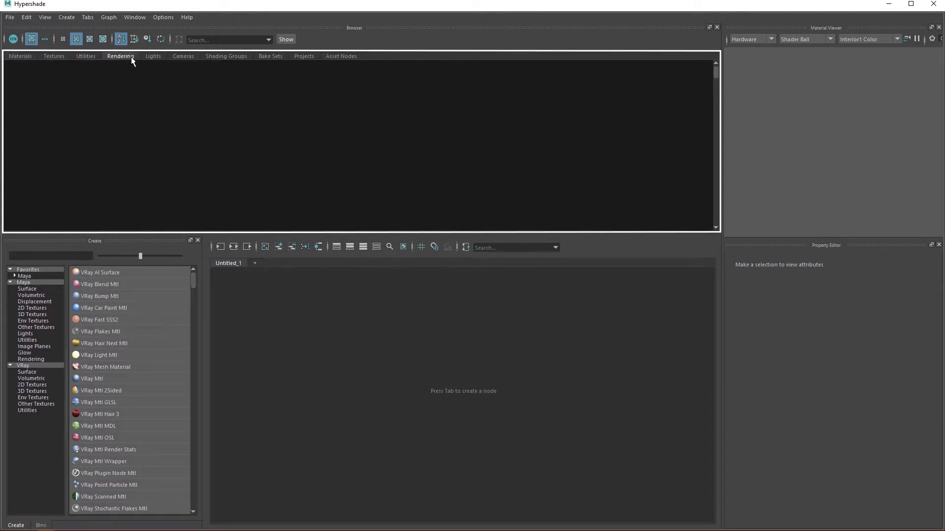
left_click(154, 57)
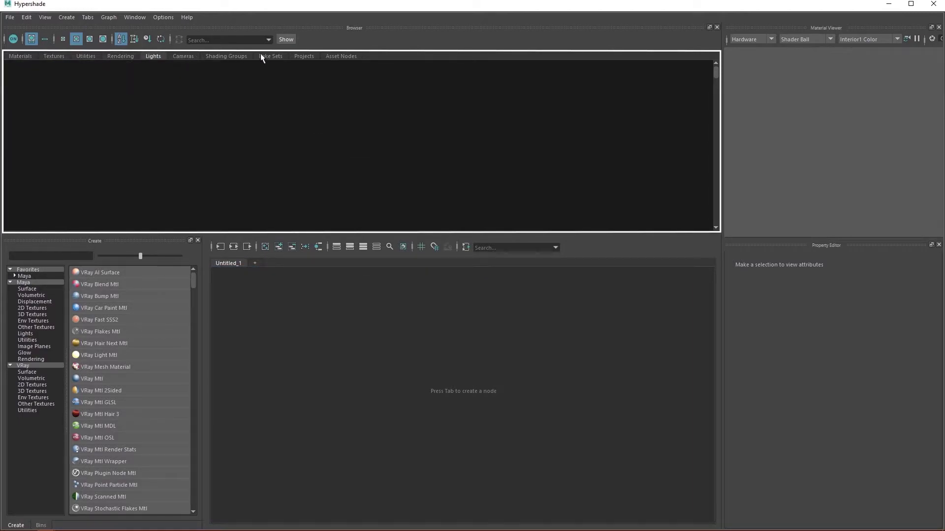
Show the Materials category again and scroll through the Create panel's V-Ray and Maya nodes.
left_click(13, 55)
scroll(97, 356, "down", 2)
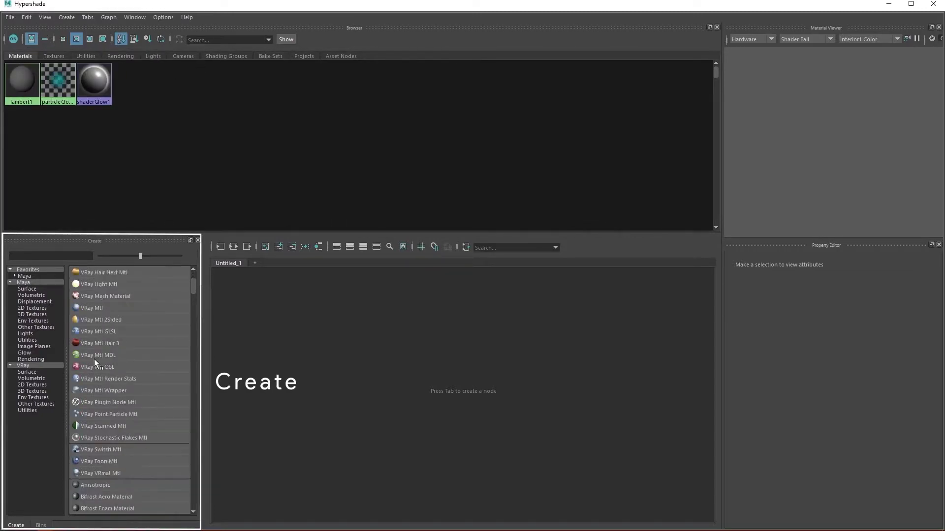
scroll(95, 362, "down", 15)
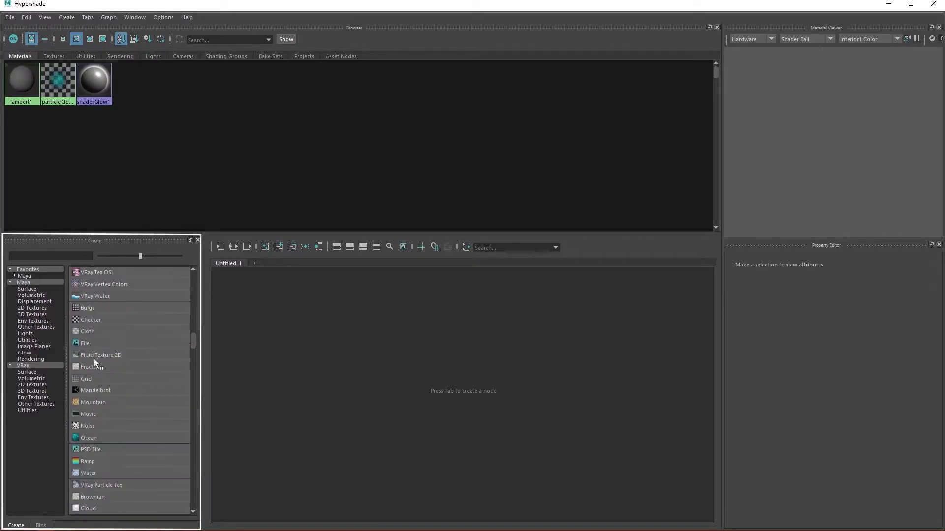
scroll(94, 361, "up", 15)
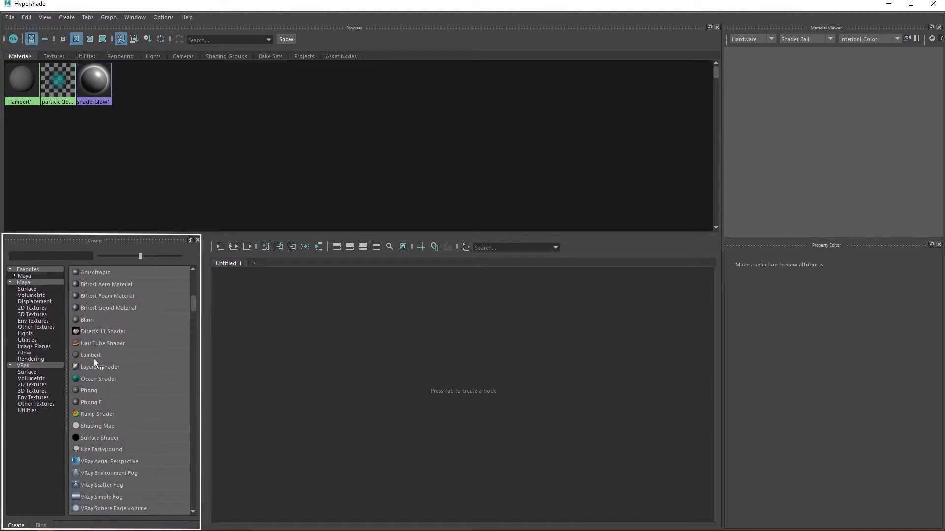
scroll(93, 359, "up", 10)
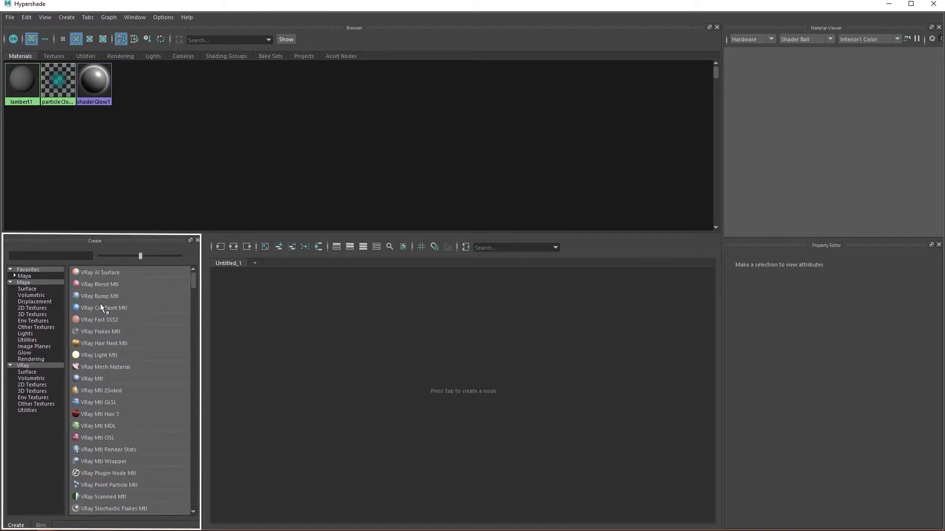
scroll(100, 441, "down", 4)
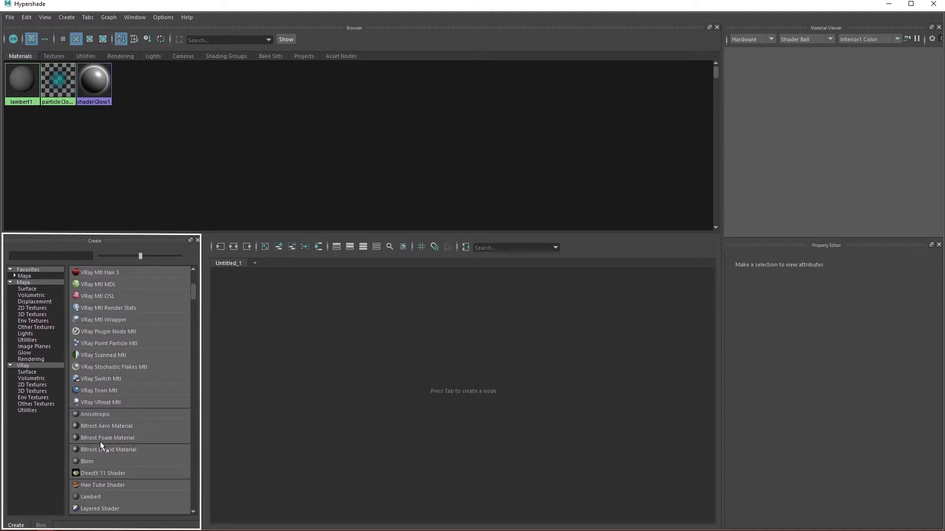
scroll(99, 442, "up", 4)
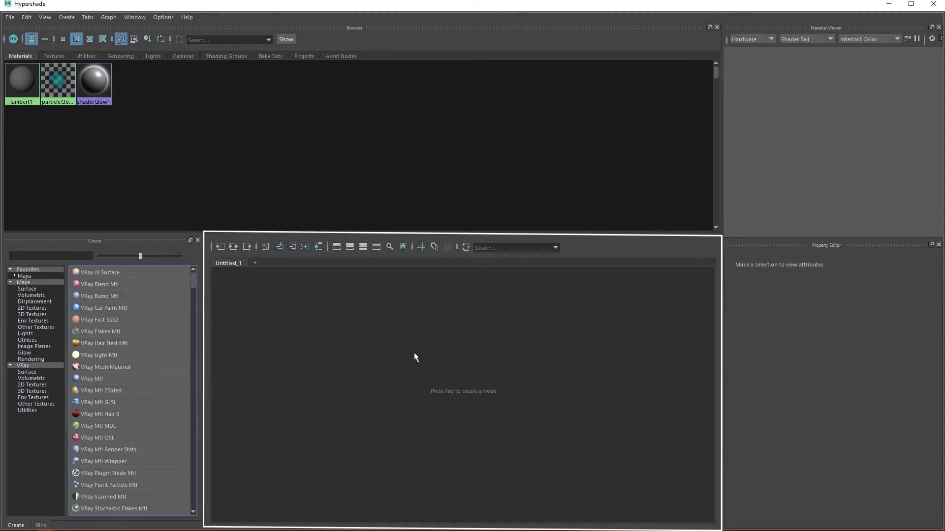
Graph lambert1's network, inspect lambert1, initialParticleSE and initialShadingGroup, then clear the graph.
right_click(23, 81)
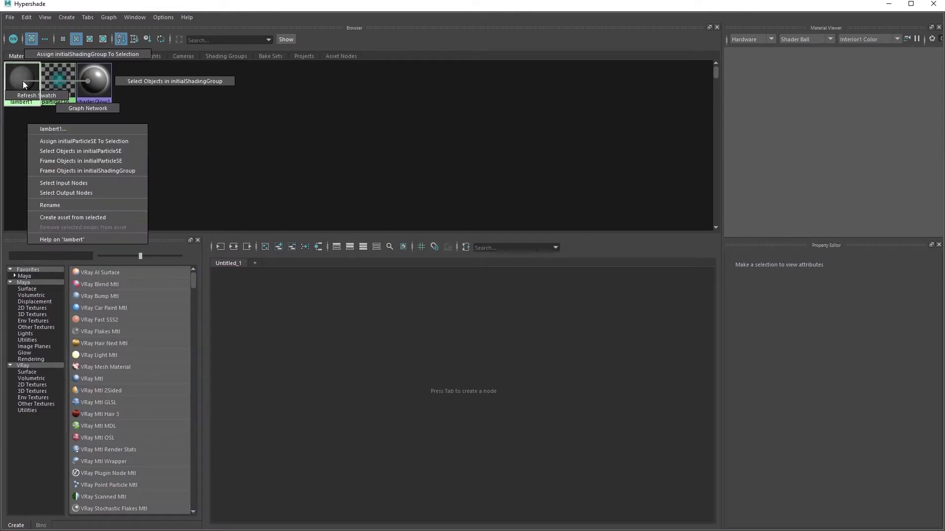
left_click(90, 108)
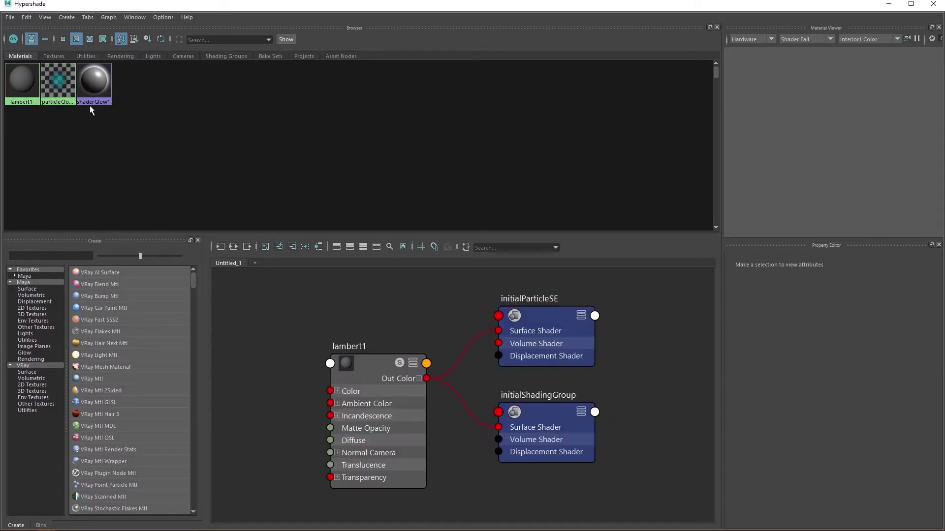
left_click(385, 367)
left_click(560, 318)
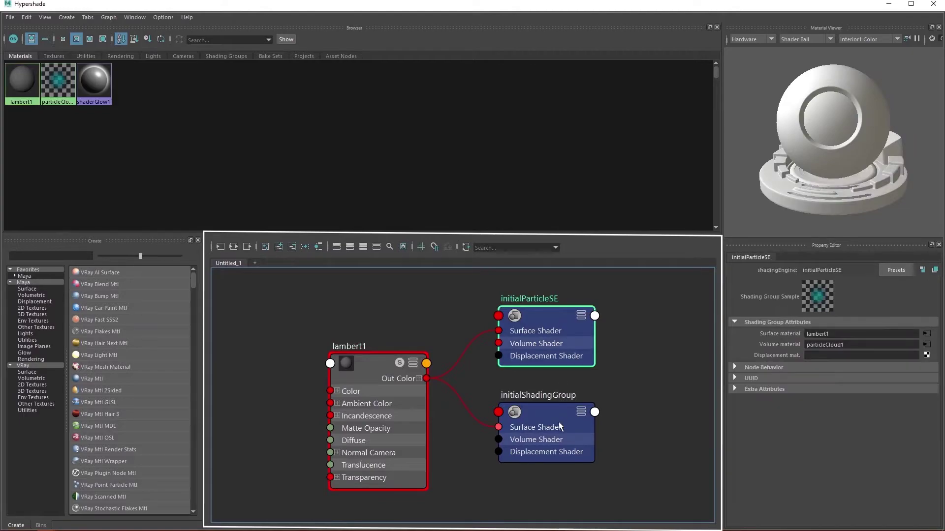
left_click(559, 415)
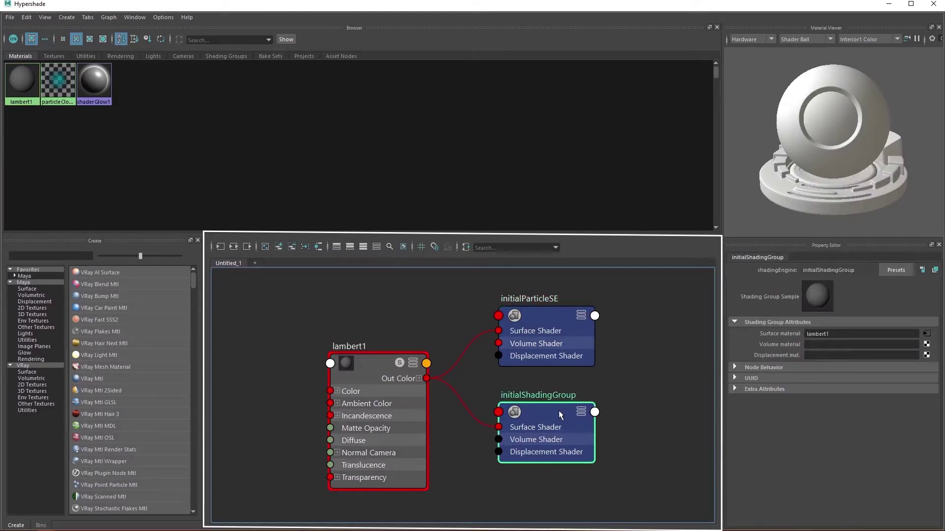
left_click(547, 316)
left_click(534, 415)
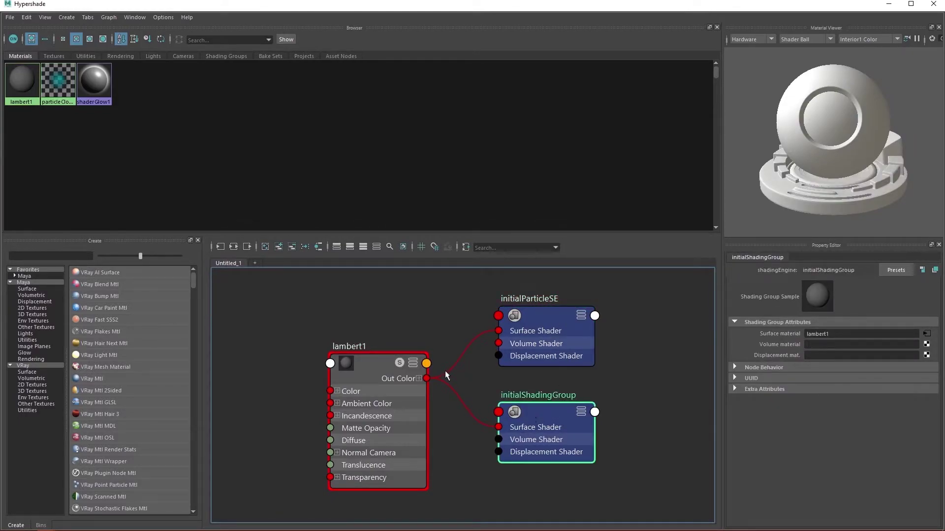
left_click(264, 247)
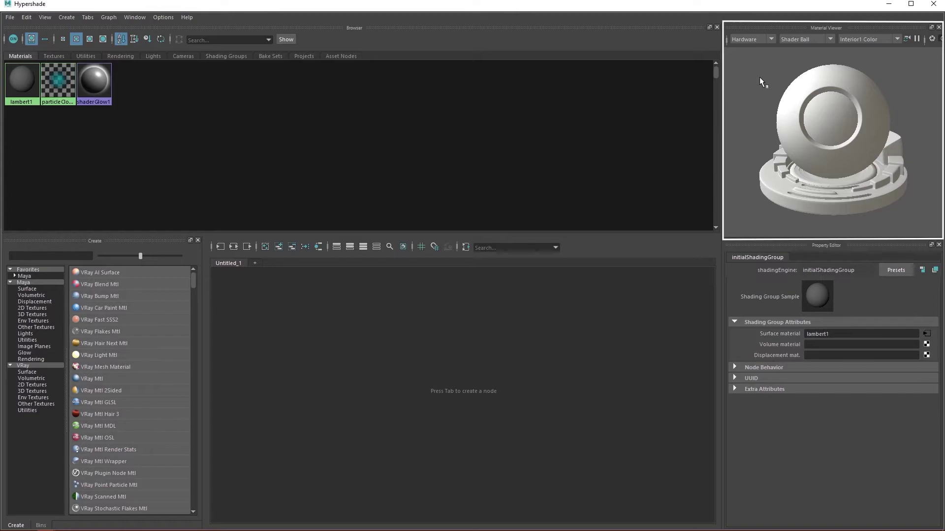
Render the material preview with V-Ray, try Teapot and Ocean, then return to Shader Ball.
left_click(766, 41)
left_click(761, 60)
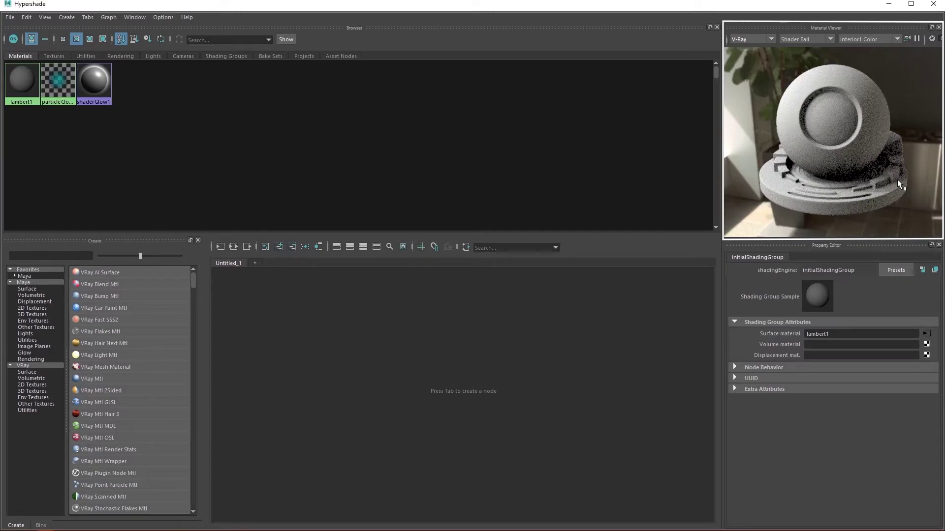
left_click(825, 38)
left_click(810, 68)
key("Down")
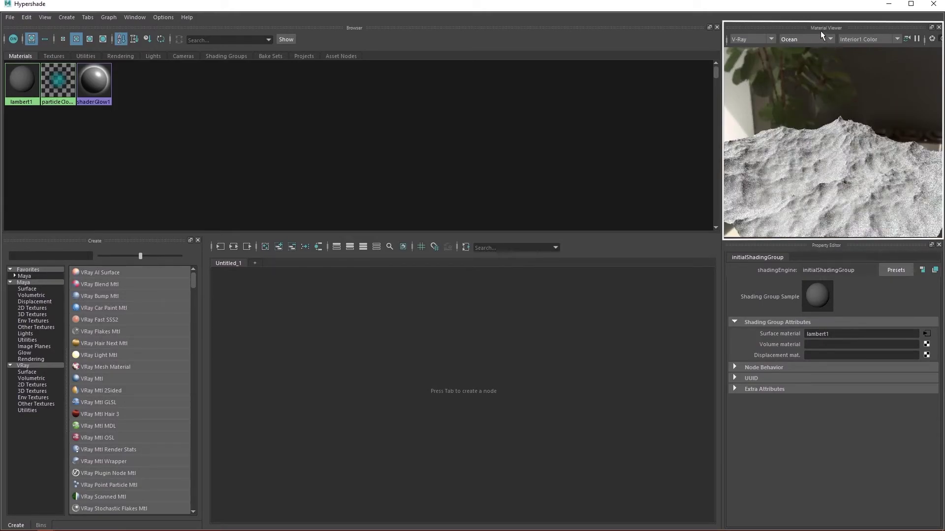
left_click(819, 39)
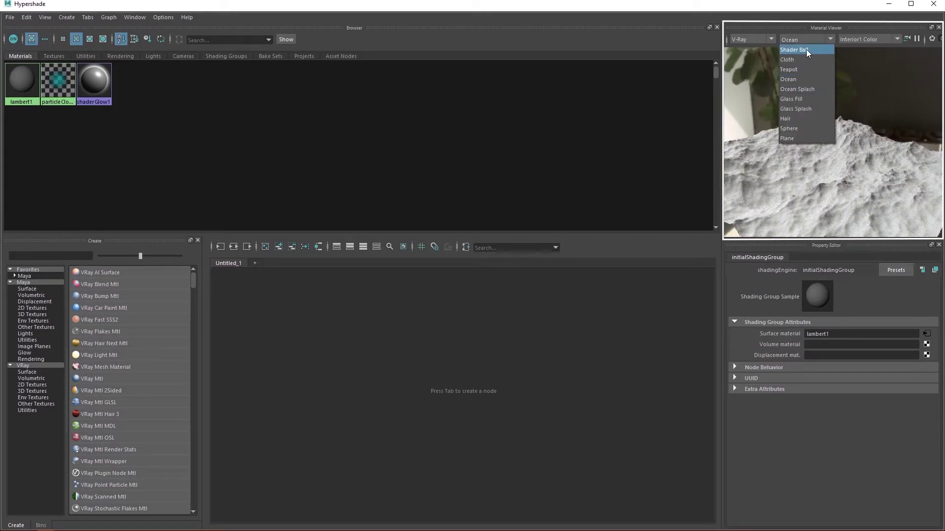
left_click(806, 49)
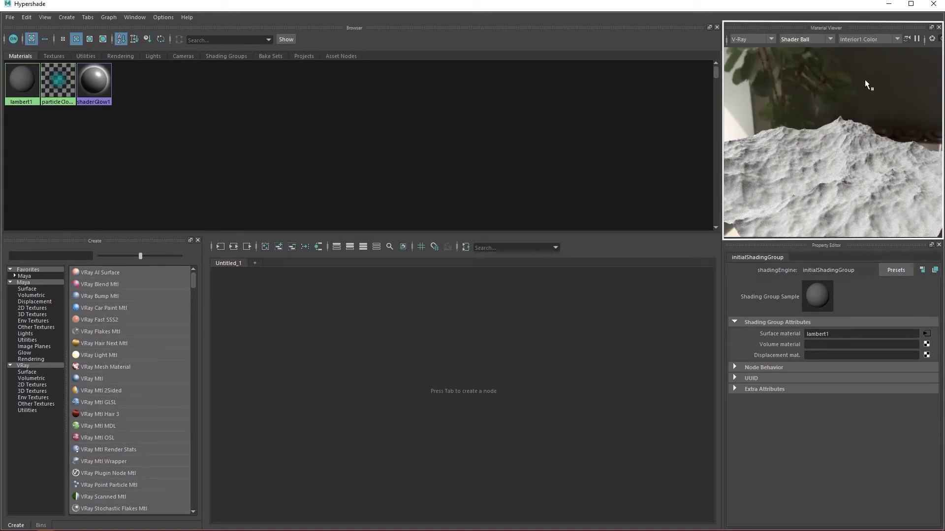
Light the preview with Exterior1 Color, then Exterior1 Neutral, then Exterior2 Color.
left_click(879, 39)
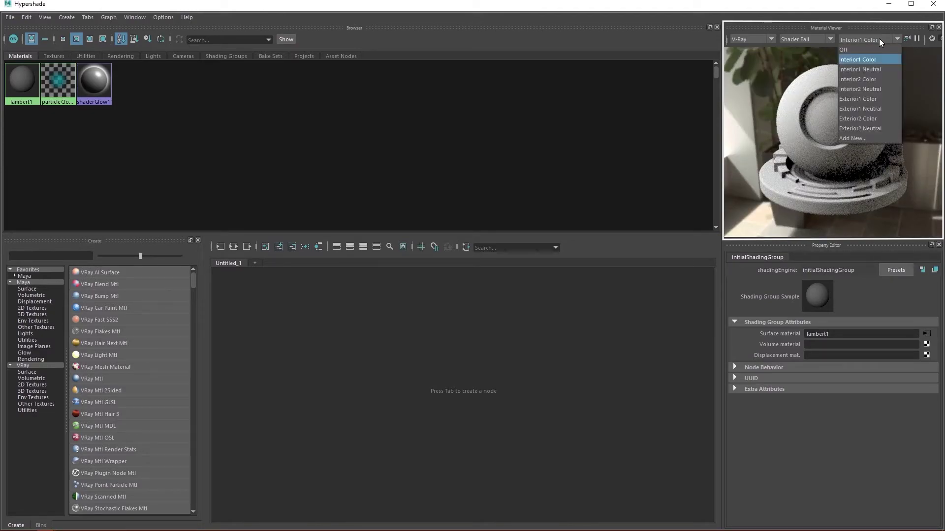
left_click(877, 98)
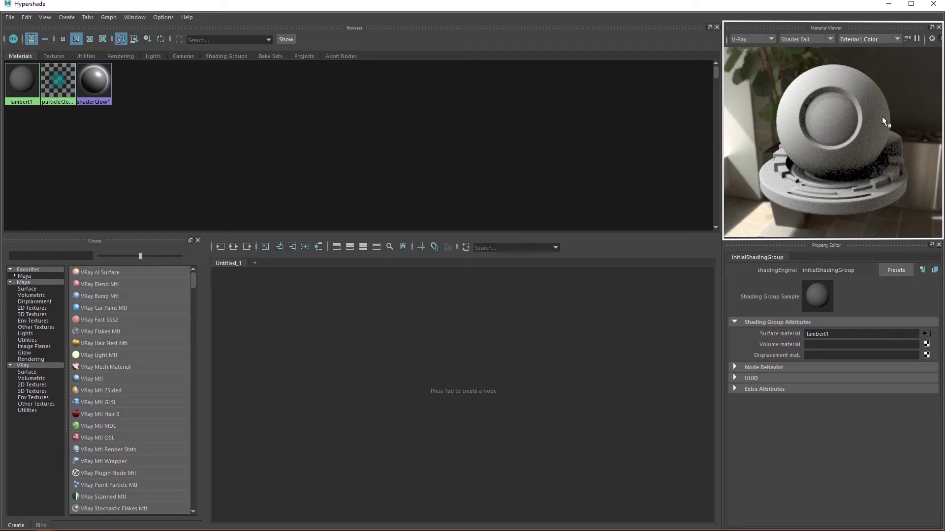
left_click(879, 38)
left_click(879, 38)
left_click(879, 38)
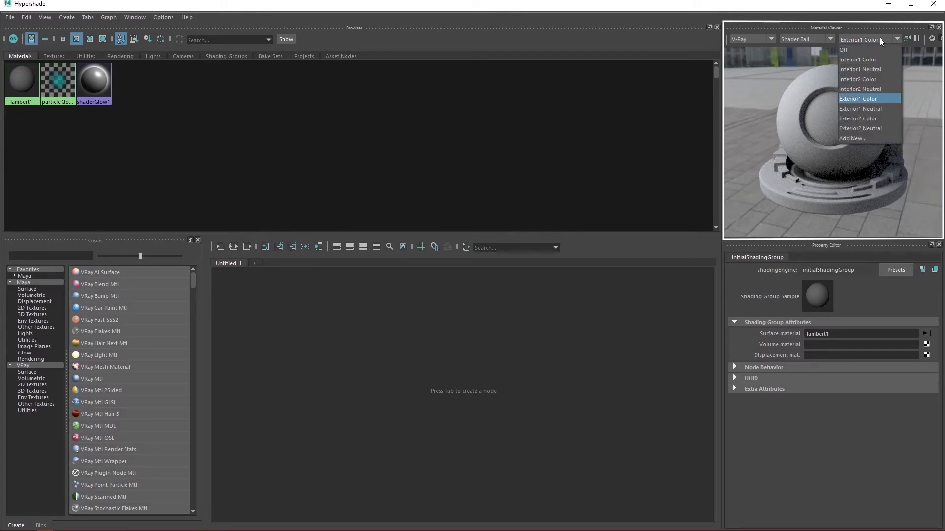
left_click(876, 109)
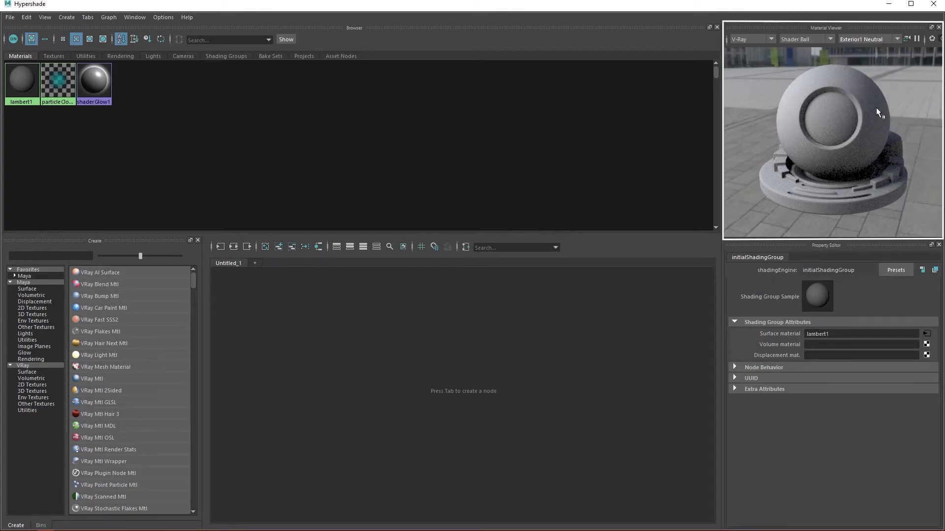
left_click(884, 38)
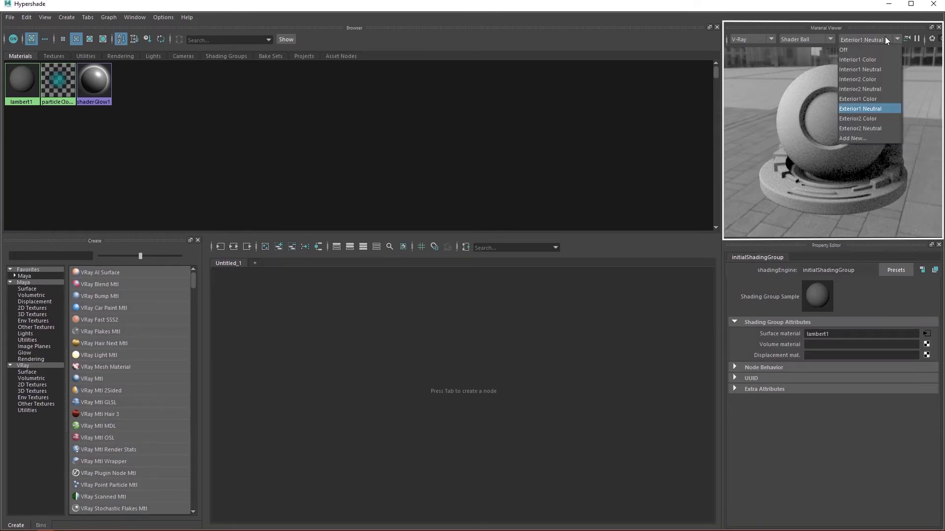
left_click(878, 117)
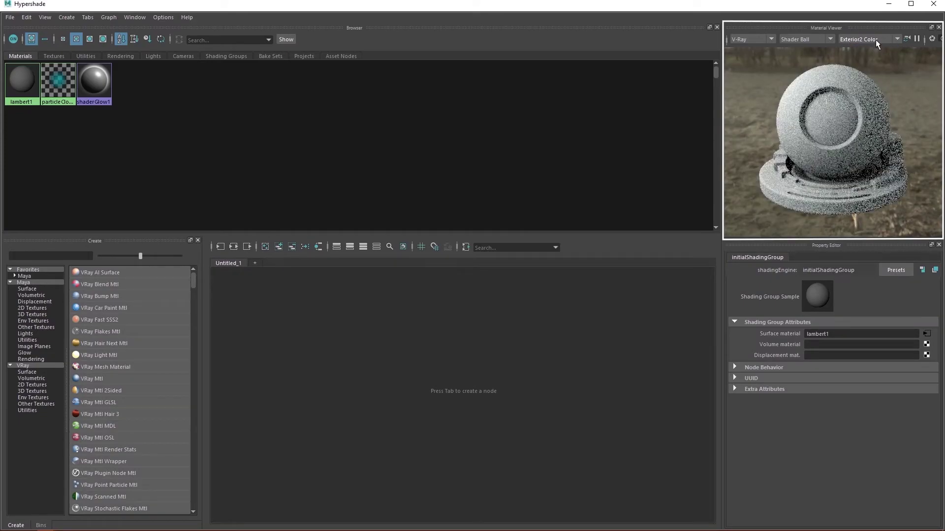
left_click(876, 37)
Set preview lighting back to Interior1 Color and tear off the Property Editor as a floating window.
left_click(866, 126)
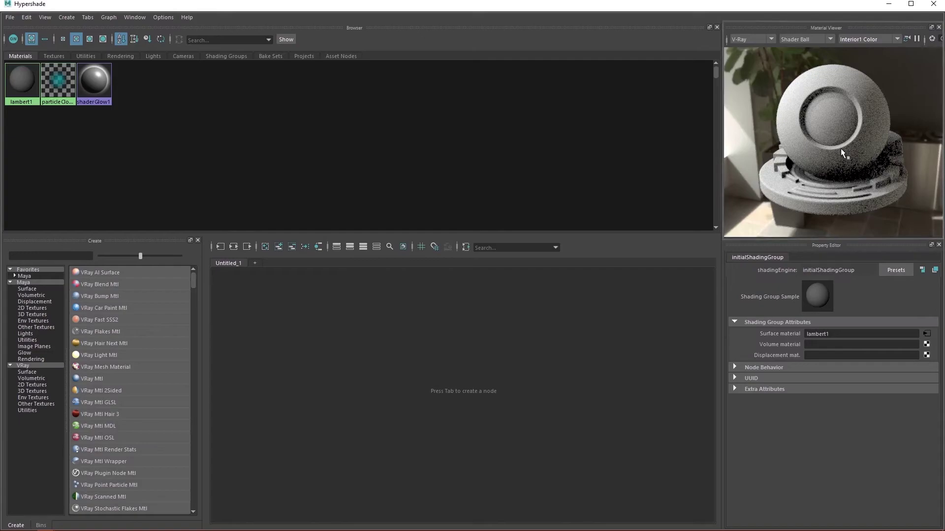
left_click(935, 270)
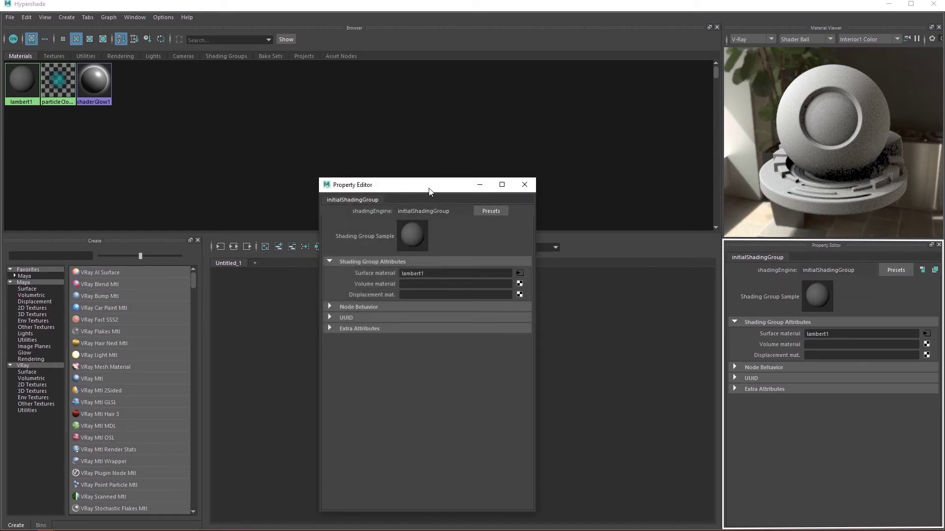